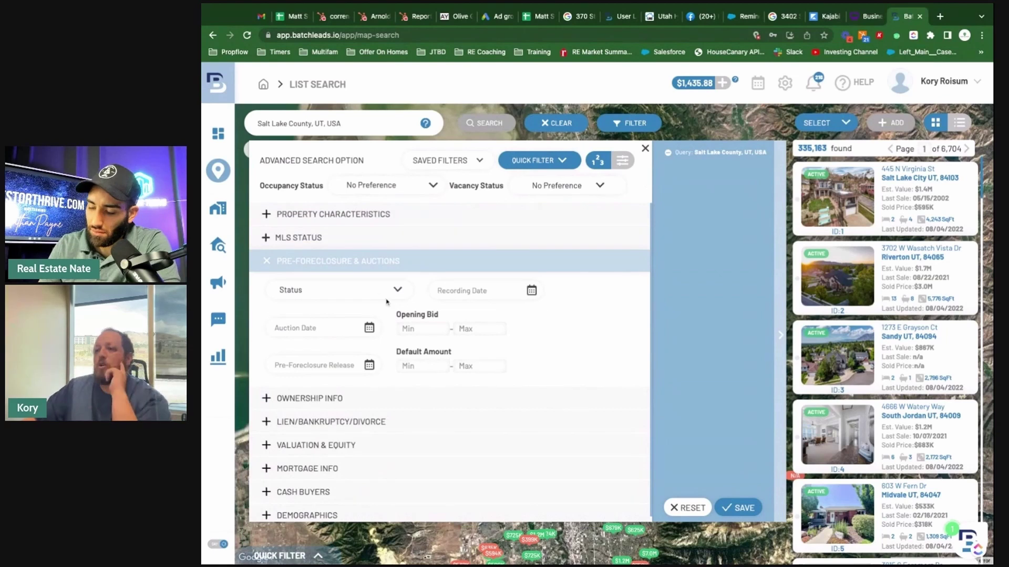
# Step: Filter the Salt Lake County search by foreclosure status Notice of Sale, Notice of Default / Lis Pendens, Notice of Trustee's Sale and Active Auction
pyautogui.click(381, 292)
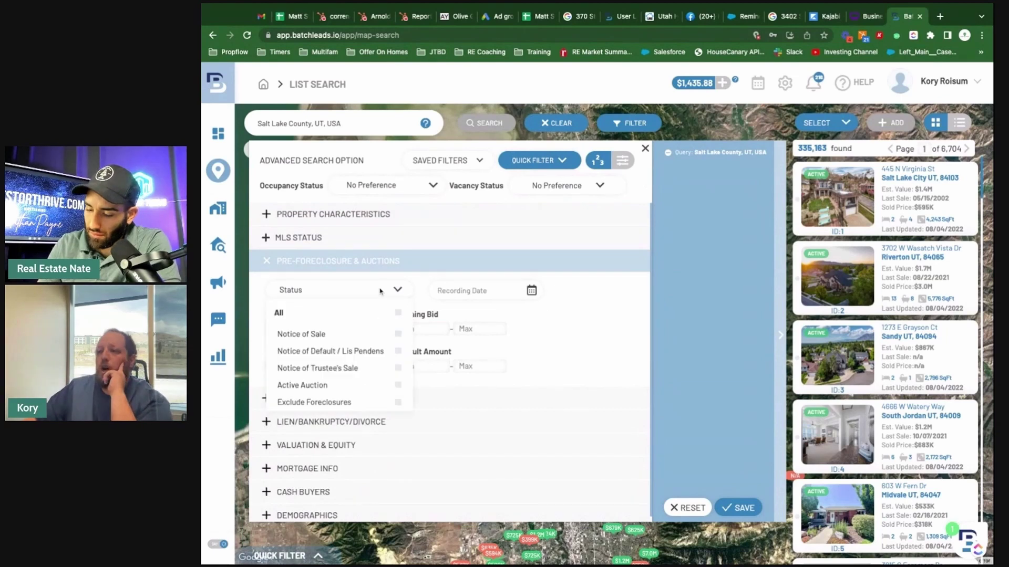
pyautogui.scroll(-1, 370, 331)
pyautogui.click(362, 329)
pyautogui.click(362, 346)
pyautogui.click(360, 363)
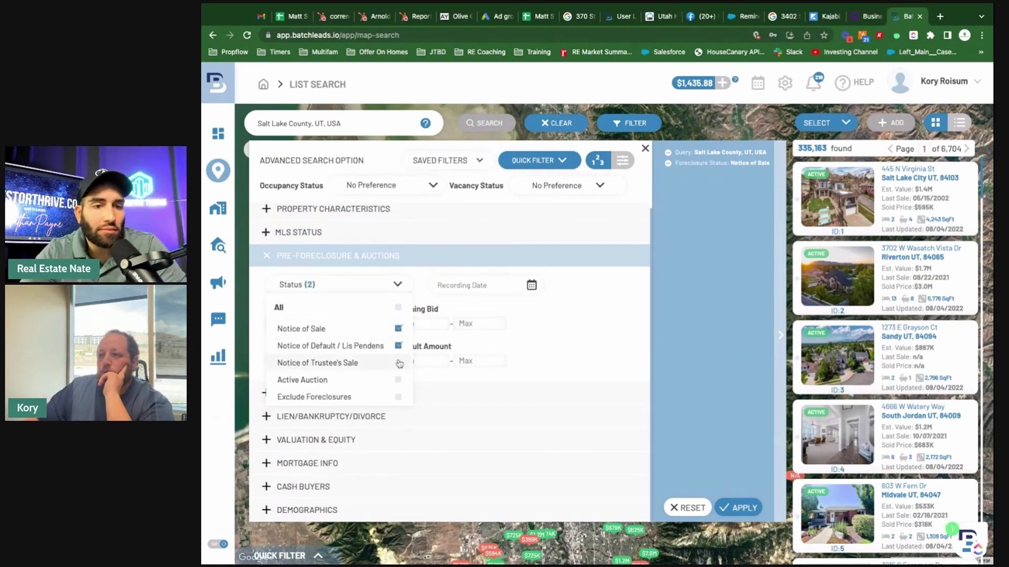
pyautogui.click(361, 380)
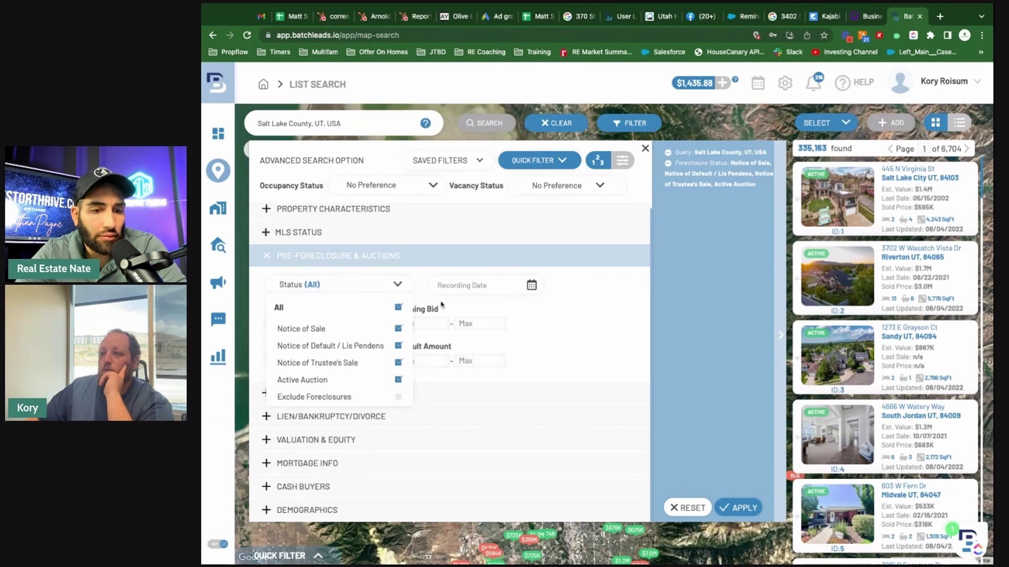
pyautogui.click(597, 292)
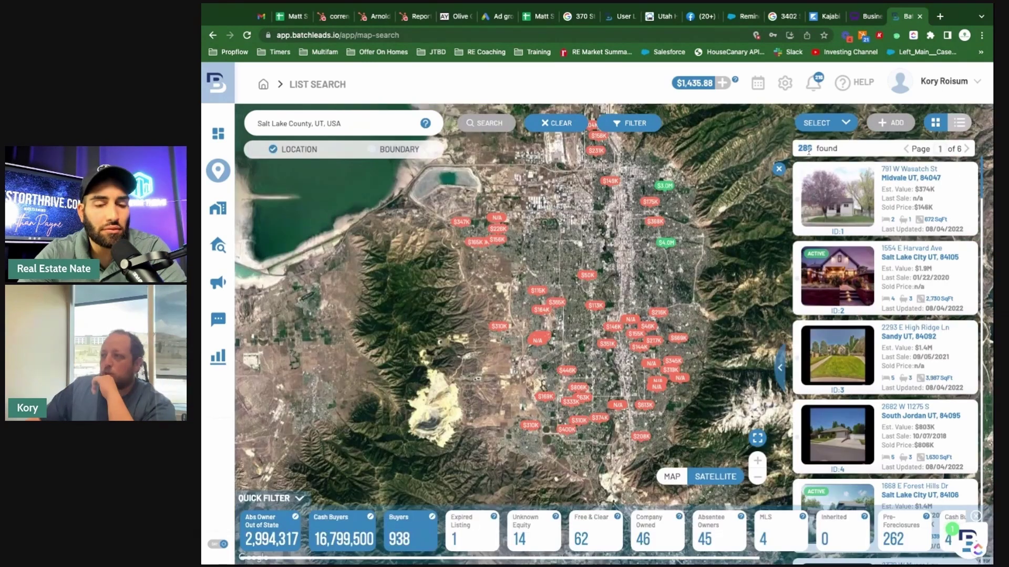
# Step: Select all the found properties and save them to a new list named NOD Salt Lake County, without a tag
pyautogui.click(822, 126)
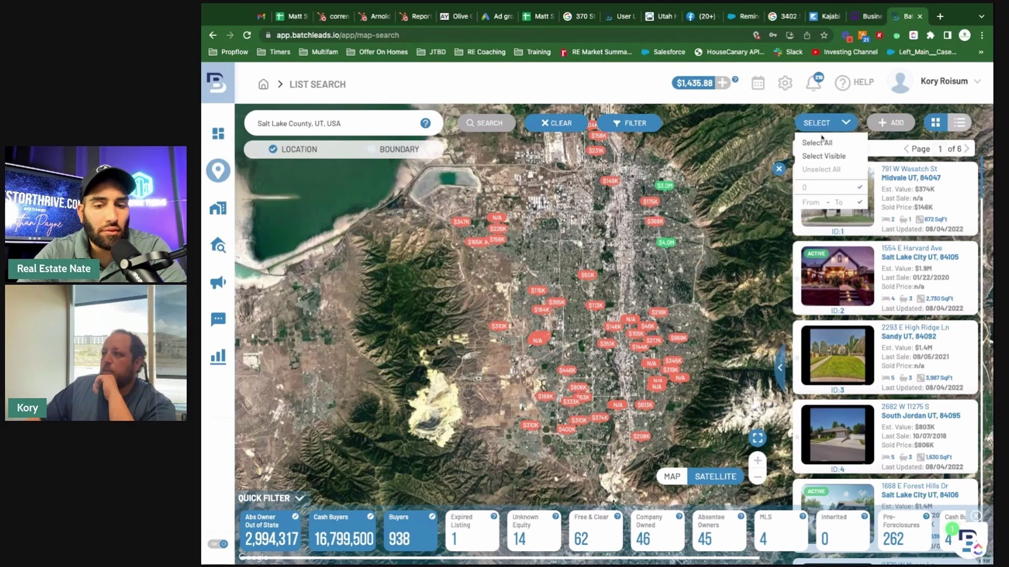
pyautogui.click(823, 142)
pyautogui.click(892, 123)
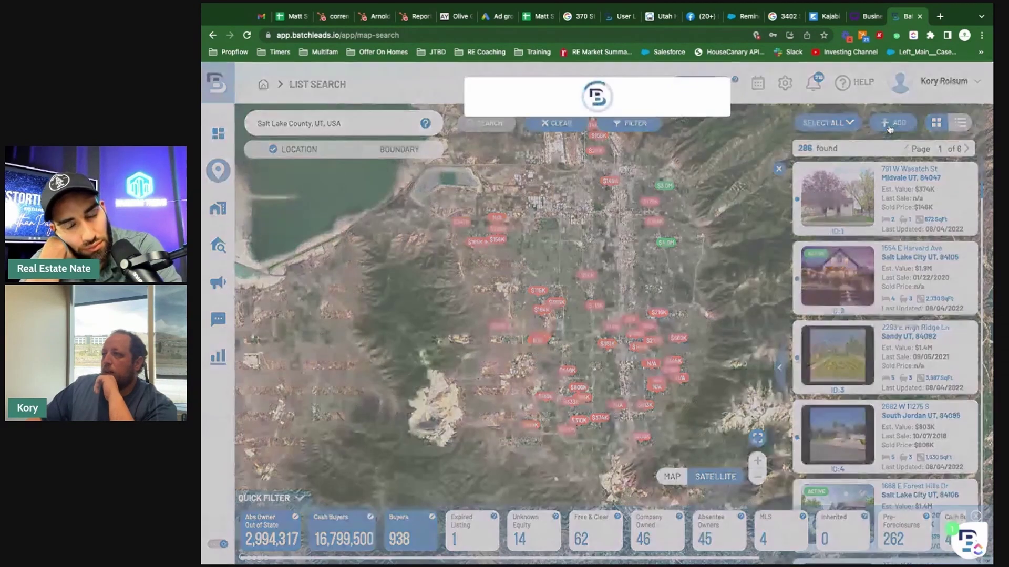
pyautogui.click(591, 123)
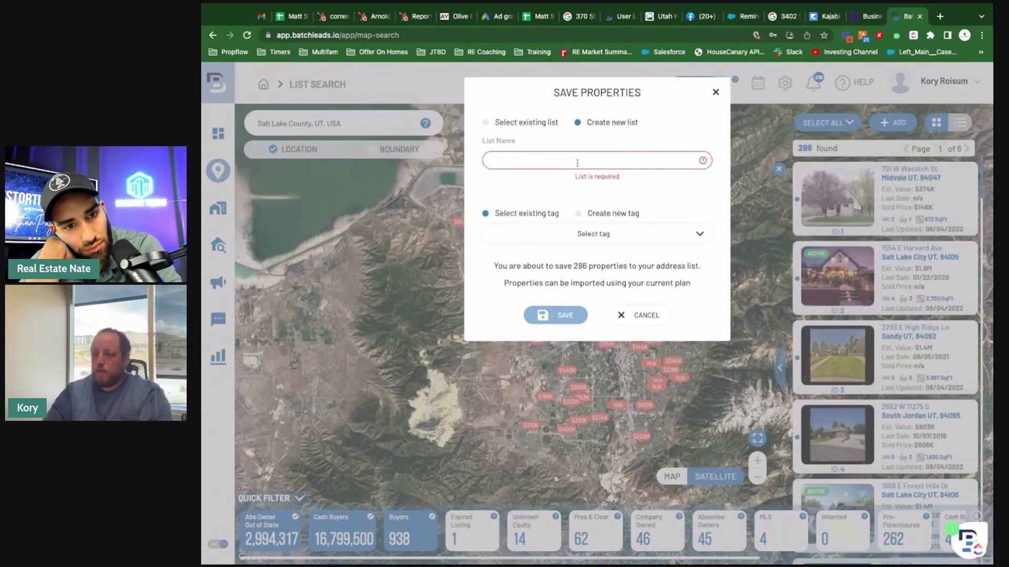
pyautogui.write('No')
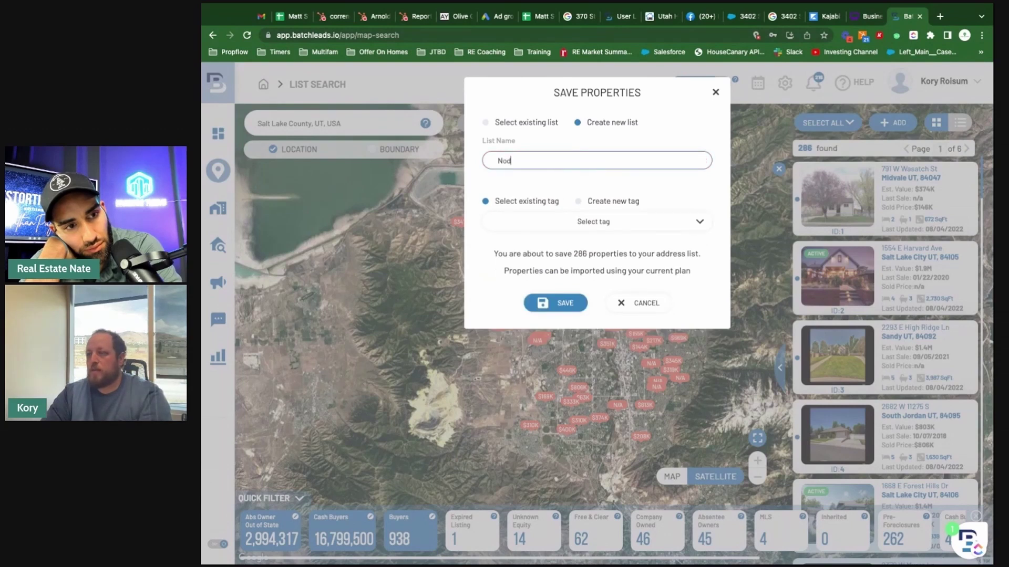
pyautogui.press('BackSpace')
pyautogui.write('OD')
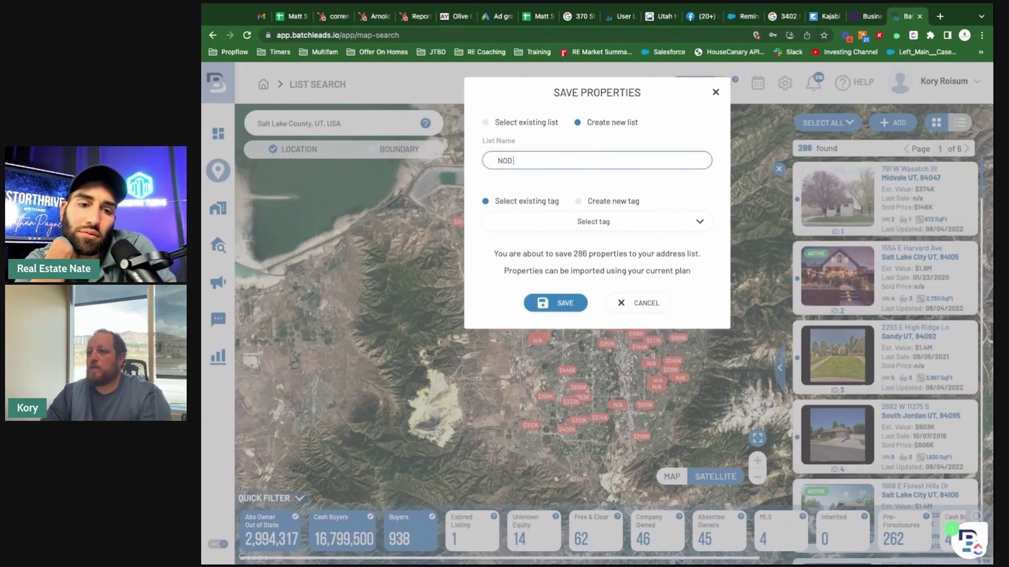
pyautogui.write('Salt Lake County')
pyautogui.click(594, 221)
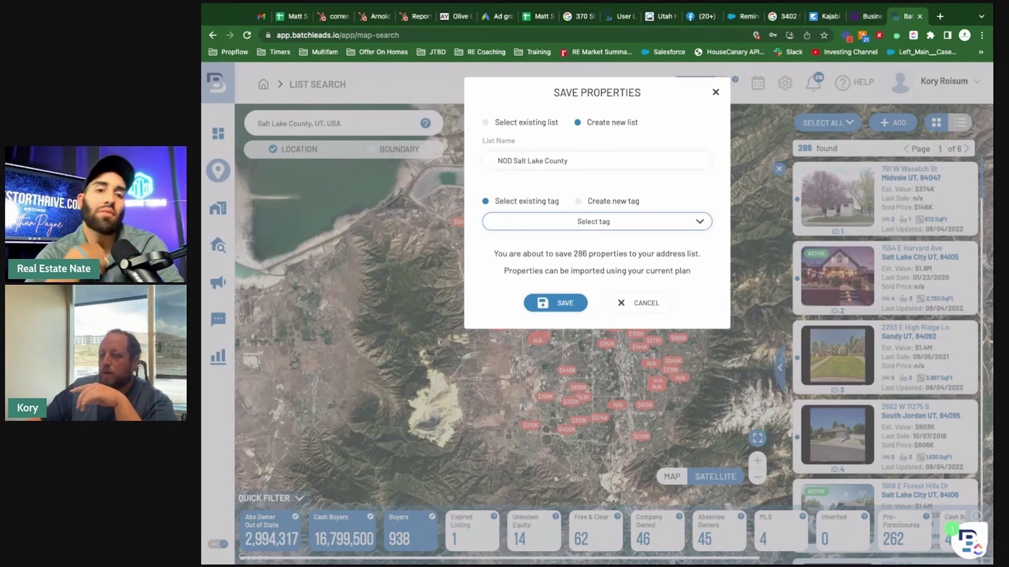
pyautogui.click(555, 303)
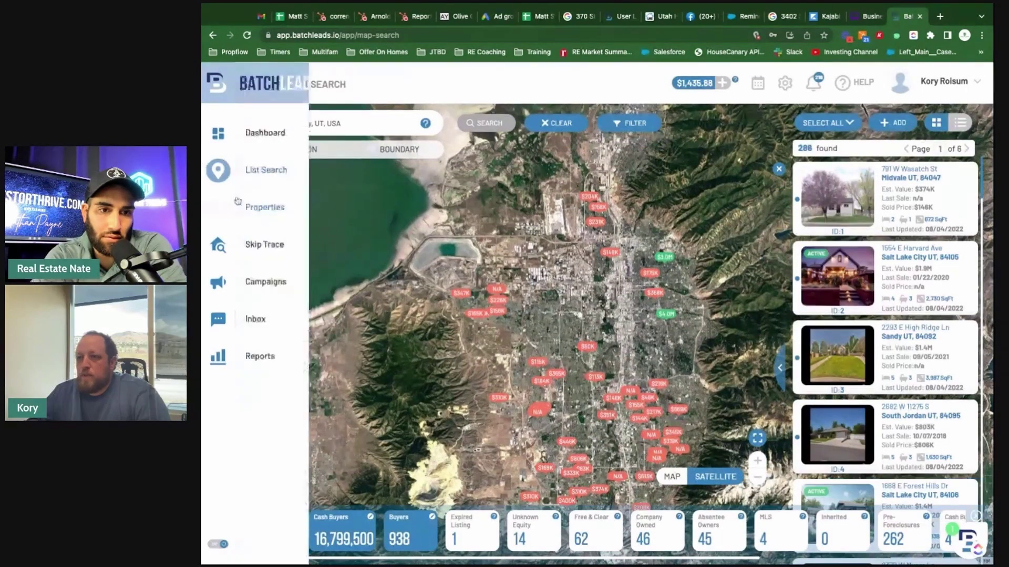
# Step: Filter the saved properties to include only the NOD Salt Lake County list
pyautogui.click(263, 208)
pyautogui.click(499, 126)
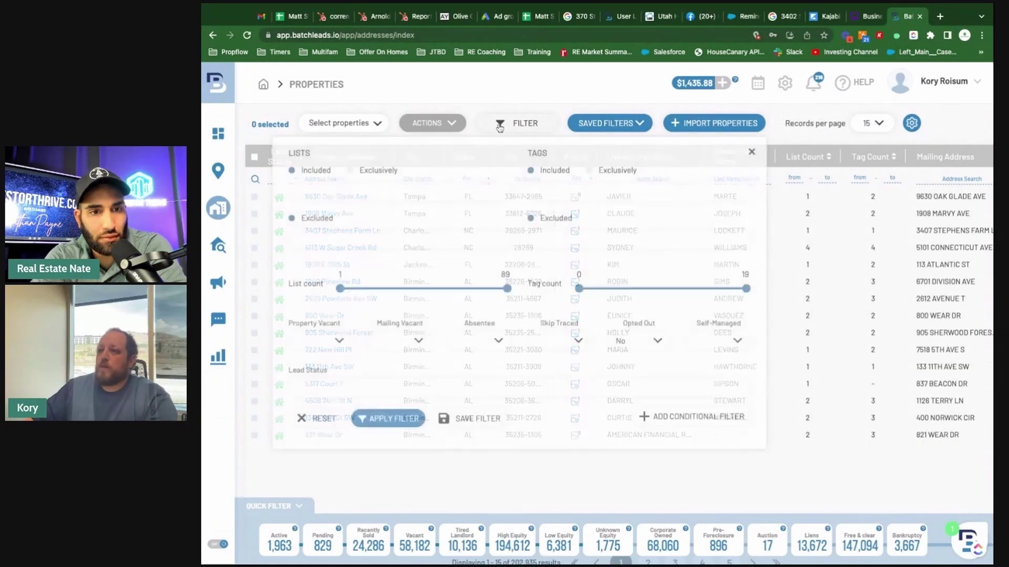
pyautogui.scroll(-5, 399, 275)
pyautogui.scroll(-10, 399, 276)
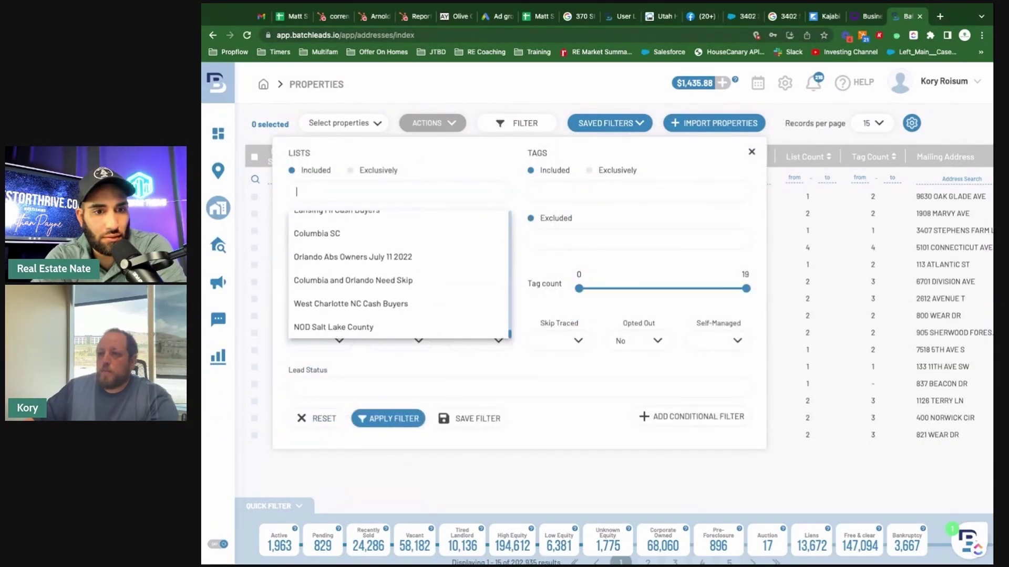
pyautogui.click(315, 337)
pyautogui.click(390, 421)
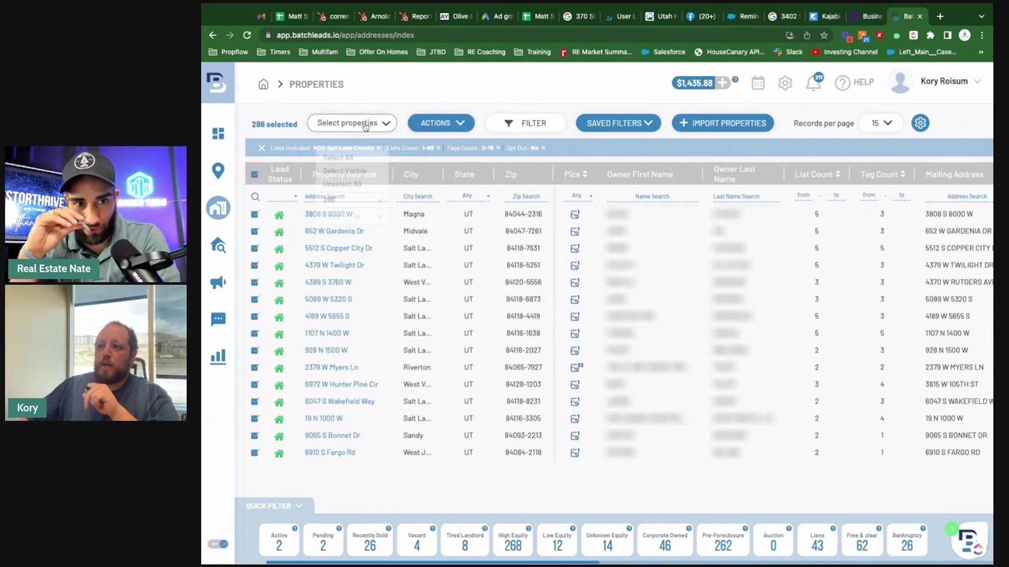
# Step: Submit a skip trace for all the selected properties with the filename NOD SLC 8/4/22
pyautogui.click(460, 125)
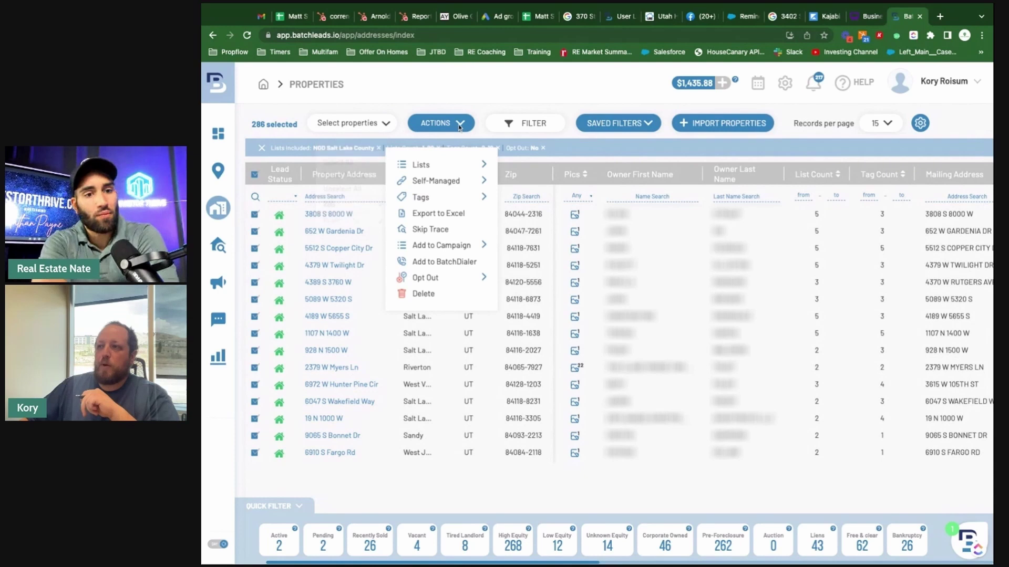
pyautogui.click(444, 229)
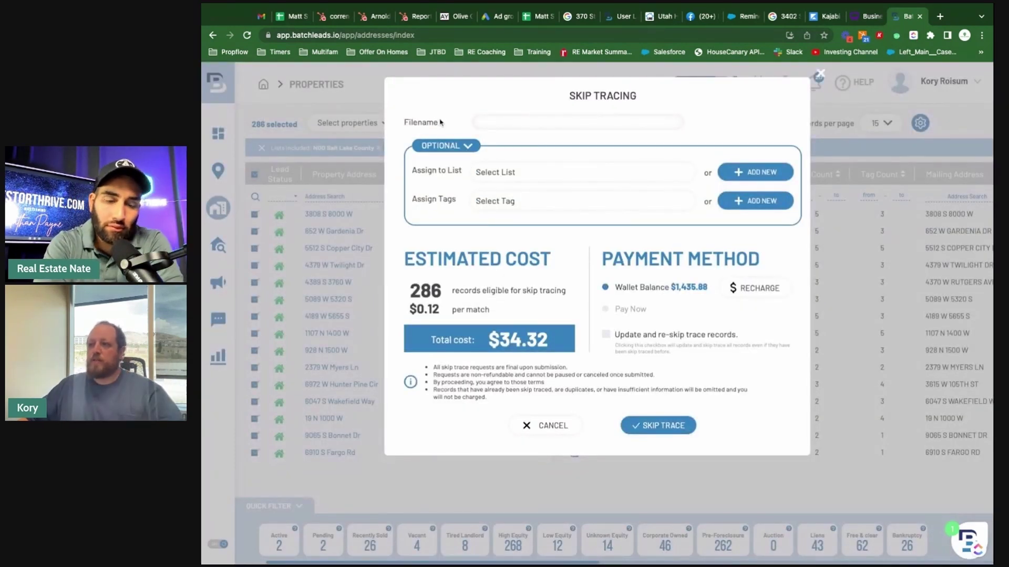
pyautogui.click(531, 119)
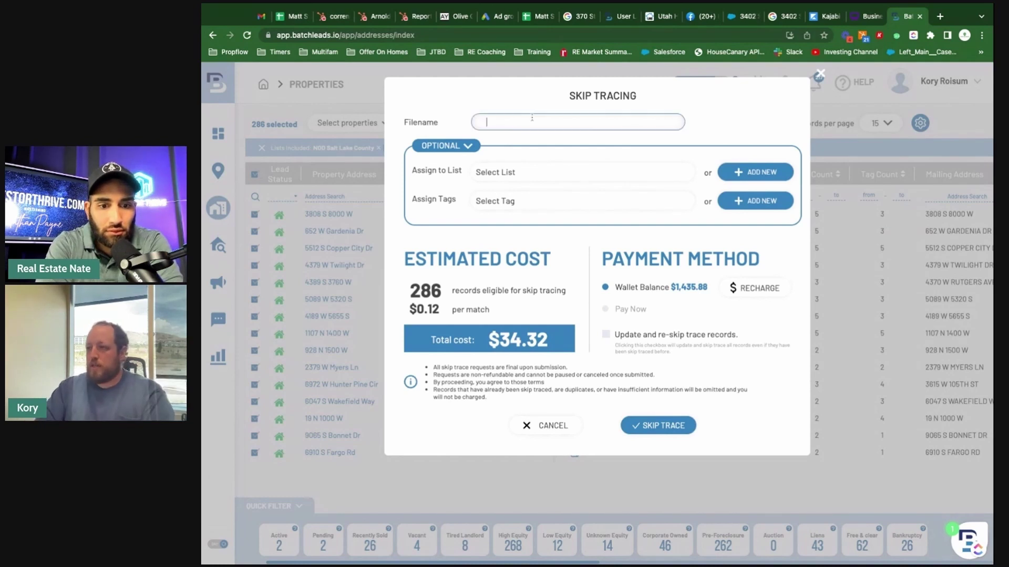
pyautogui.write('NOD SLC')
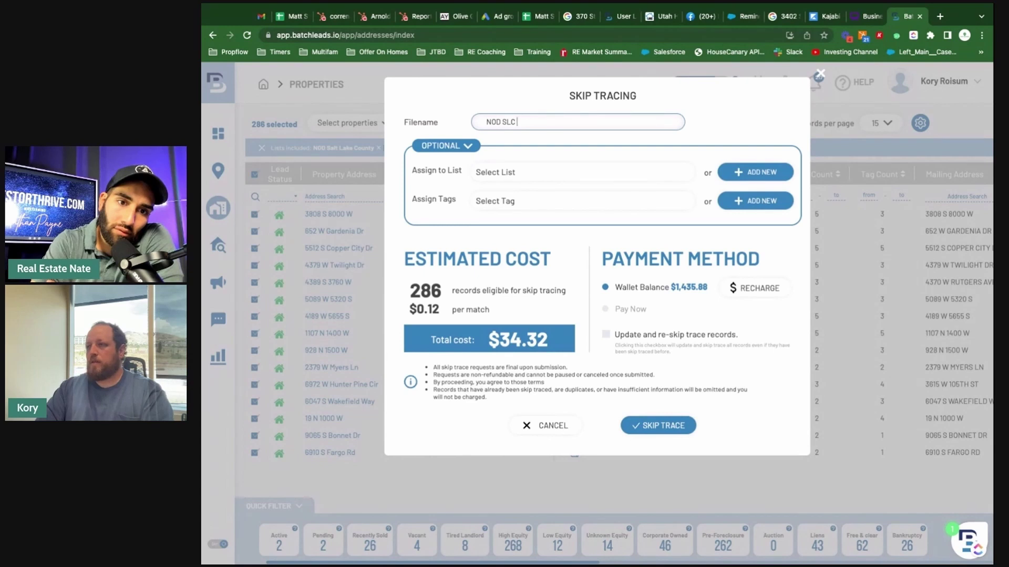
pyautogui.write(' 8/4/22')
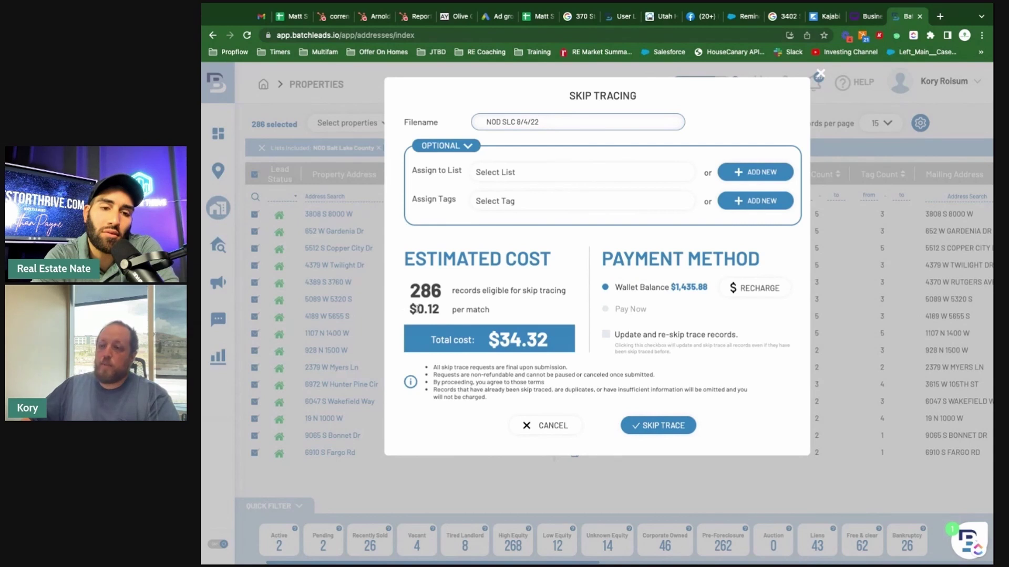
pyautogui.doubleClick(426, 309)
pyautogui.moveTo(417, 309)
pyautogui.mouseDown()
pyautogui.moveTo(491, 310)
pyautogui.moveTo(473, 310)
pyautogui.mouseUp()
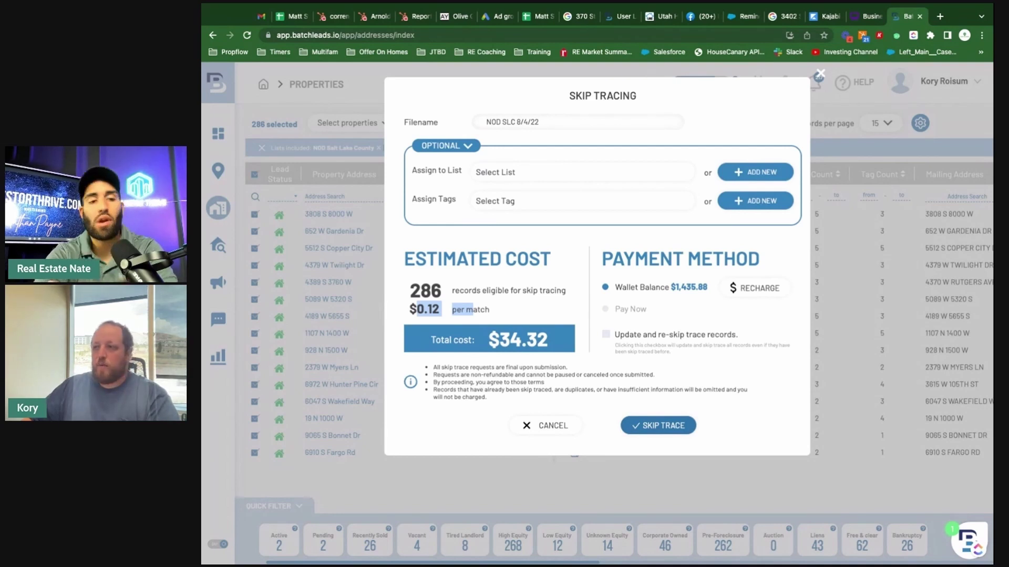
pyautogui.press('Escape')
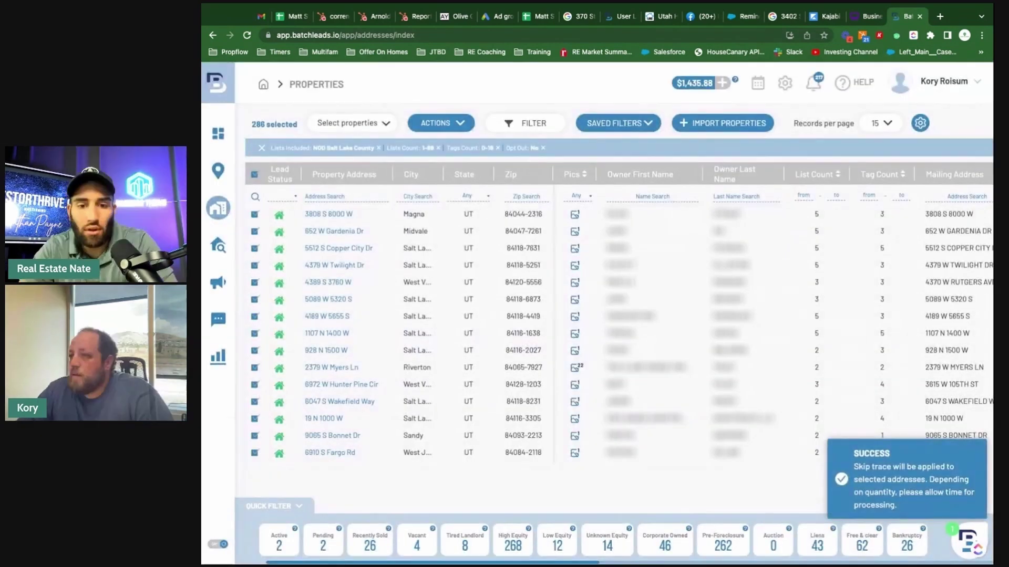
# Step: View the SMS campaigns and the direct mail campaigns
pyautogui.click(228, 241)
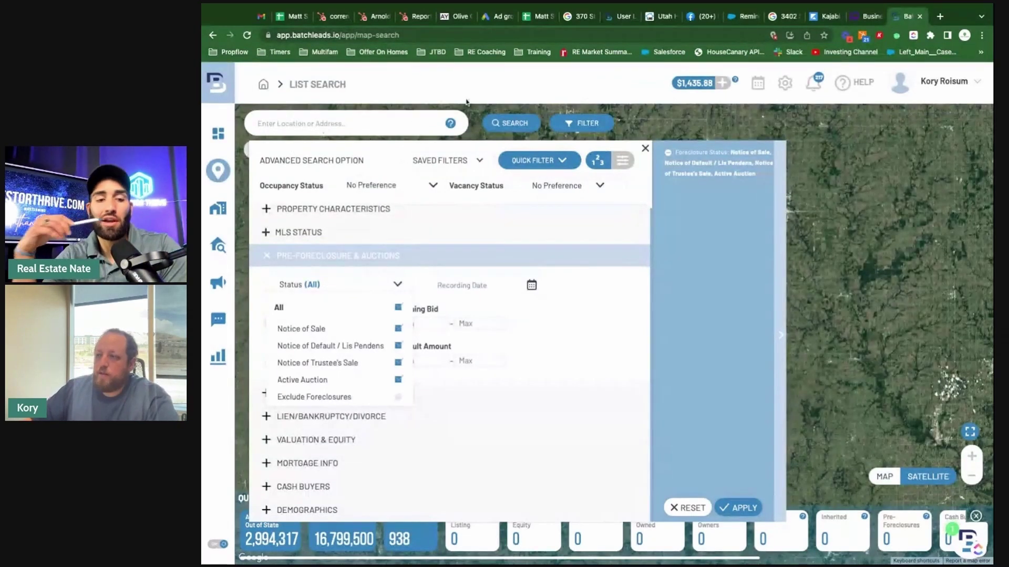
pyautogui.moveTo(219, 297)
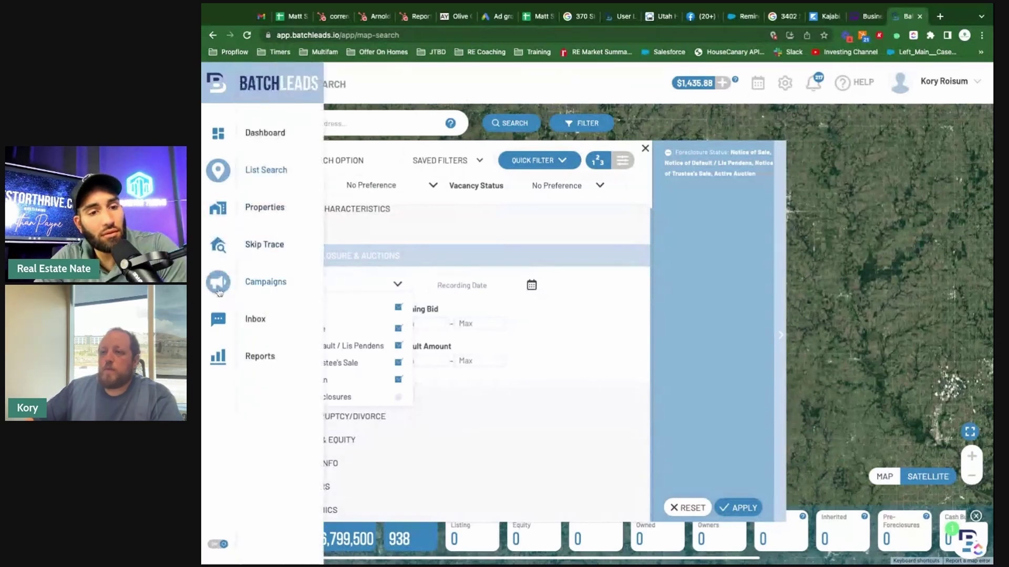
pyautogui.click(217, 285)
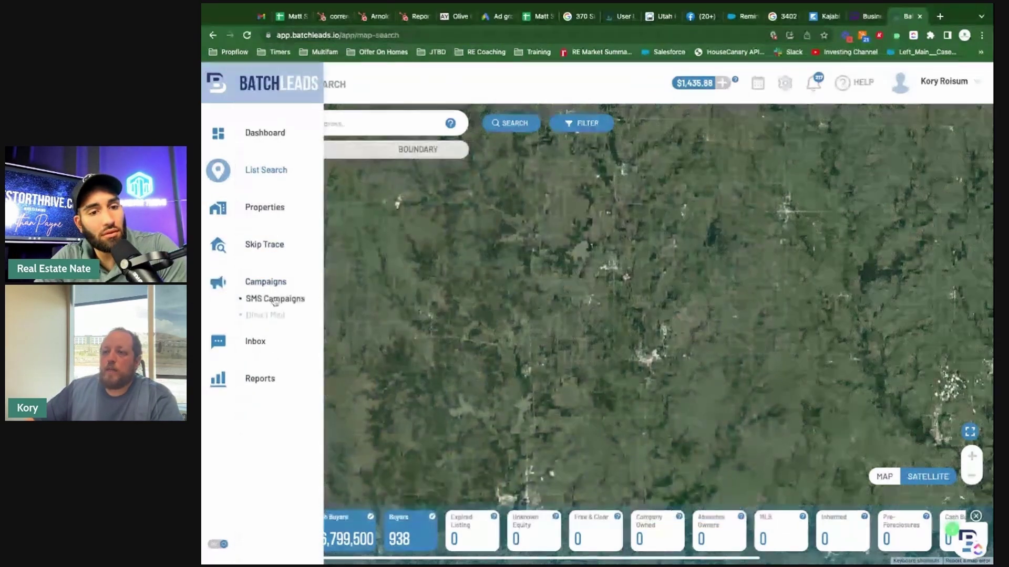
pyautogui.click(270, 298)
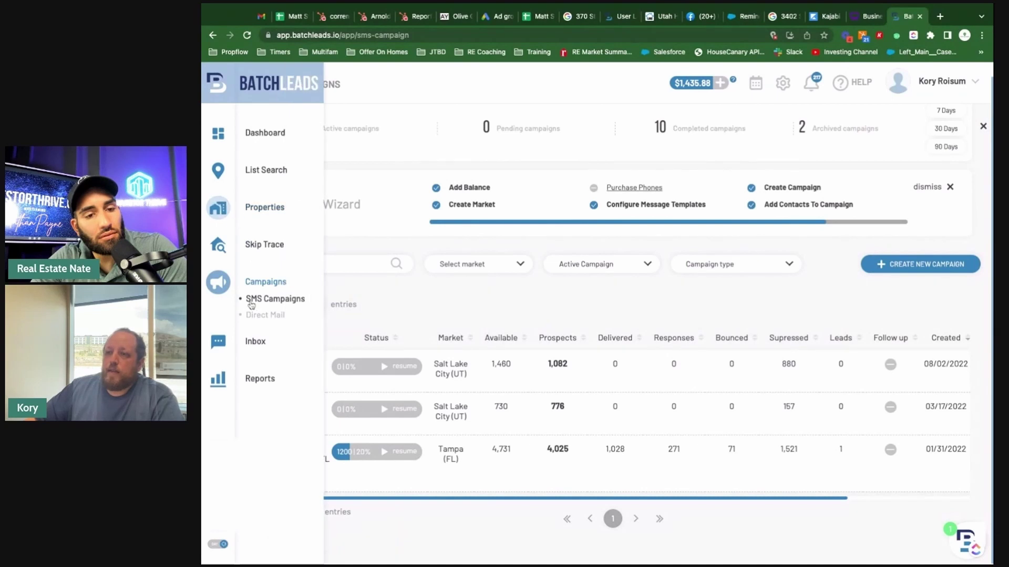
pyautogui.click(270, 315)
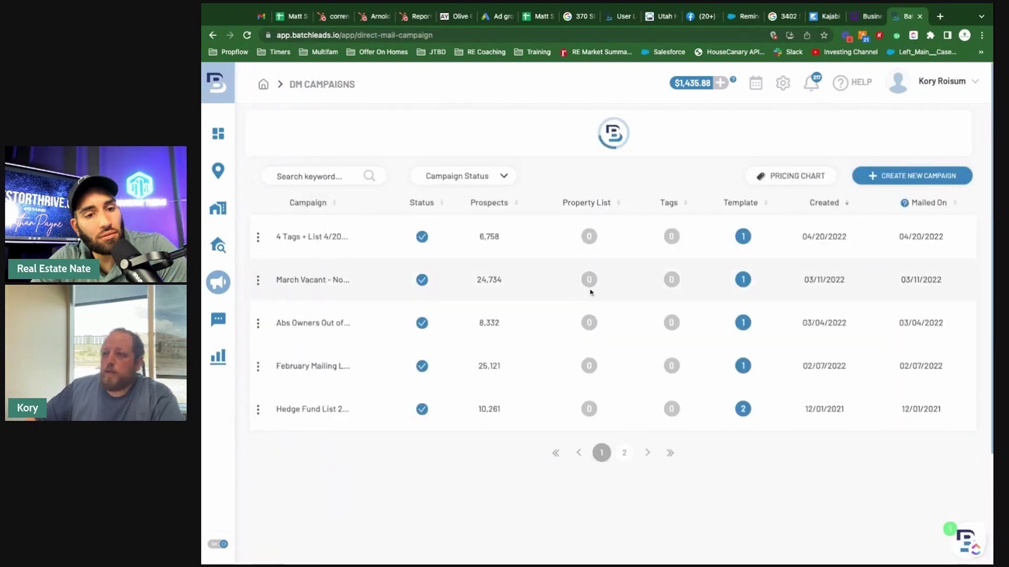